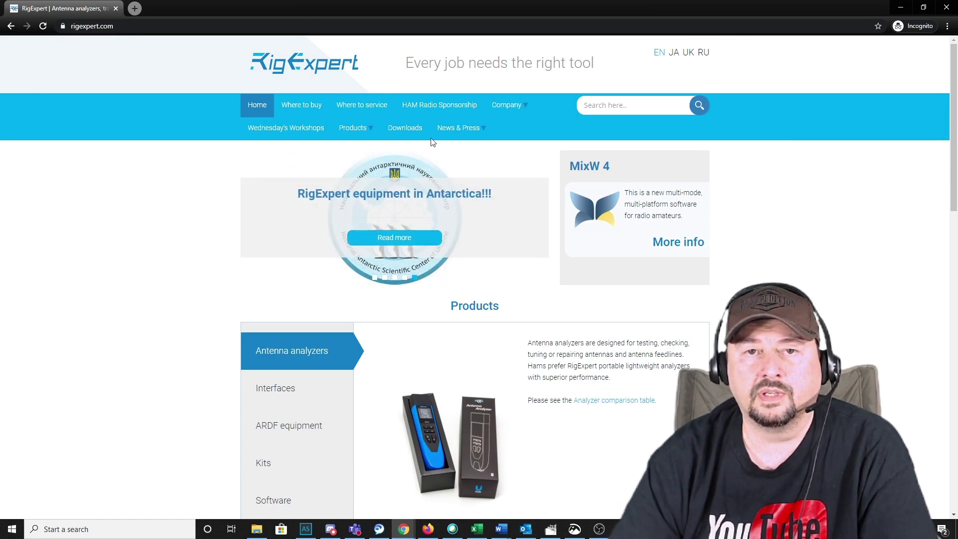
From the rigexpert.com Downloads page, open the Antscope 2 folder listing SetupREAntScope2-1.1.1.exe and info.txt
{"action": "left_click", "coordinate": [405, 134]}
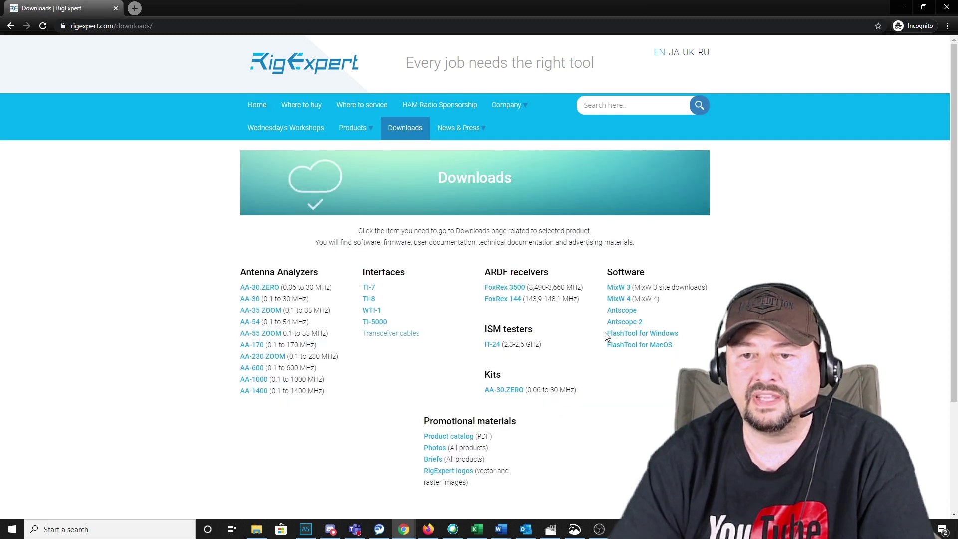
{"action": "left_click", "coordinate": [632, 327]}
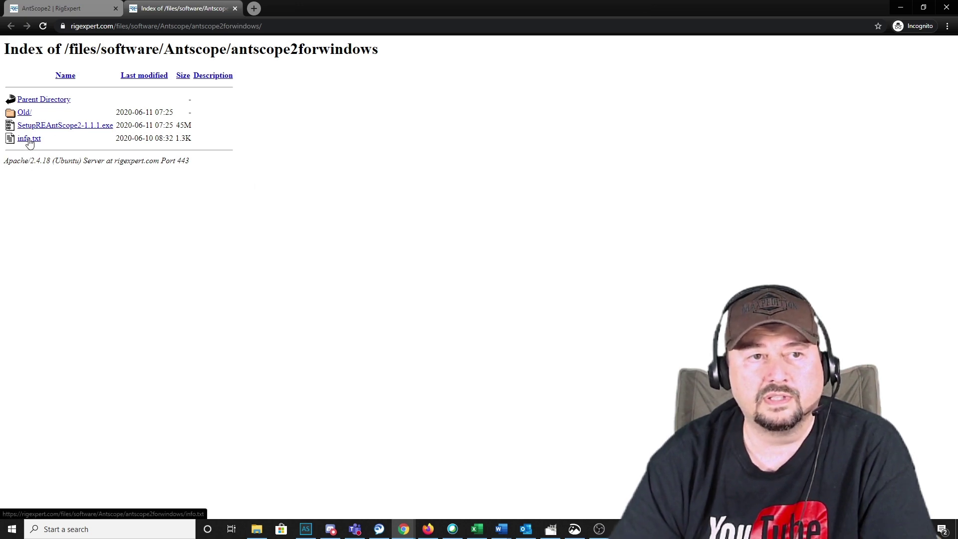
{"action": "left_click", "coordinate": [29, 139]}
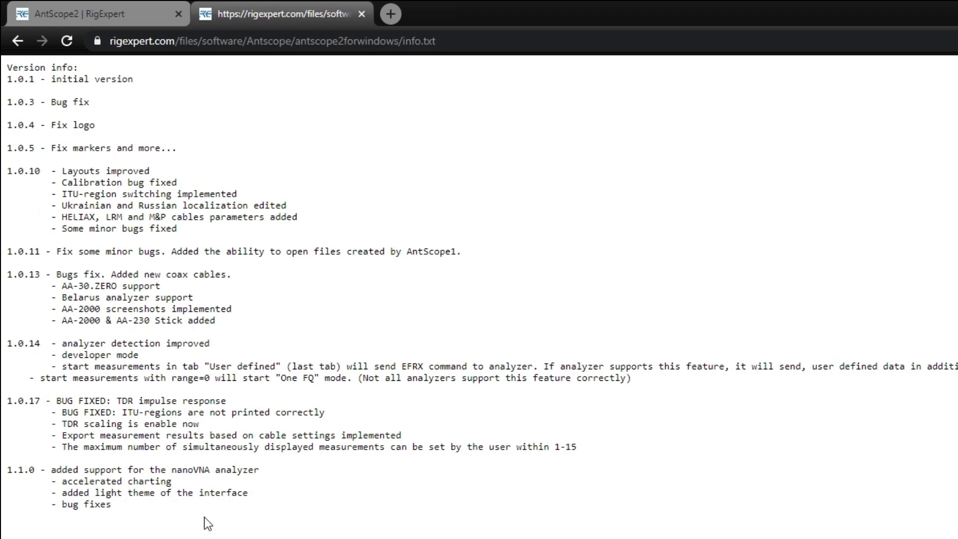
{"action": "left_click_drag", "start_coordinate": [265, 477], "coordinate": [157, 460]}
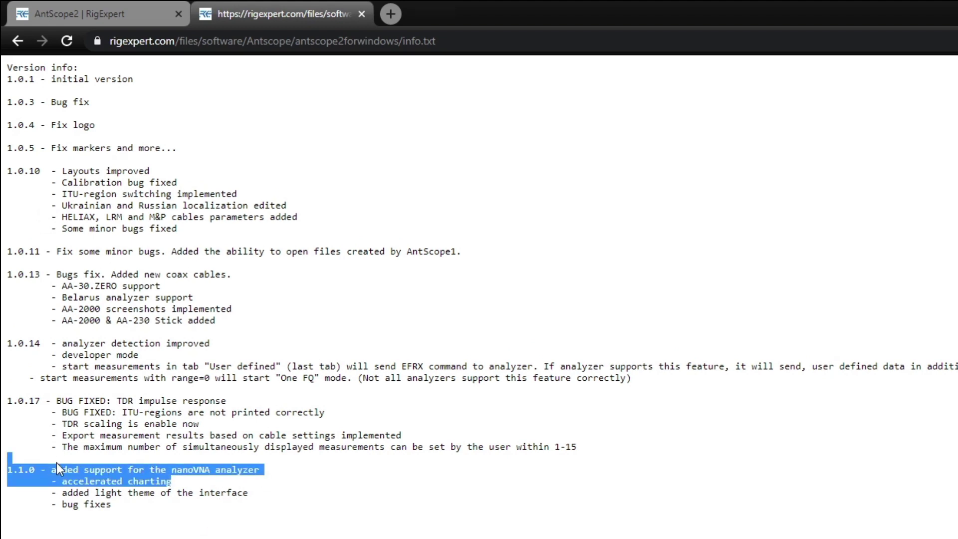
{"action": "left_click_drag", "start_coordinate": [56, 464], "coordinate": [7, 470]}
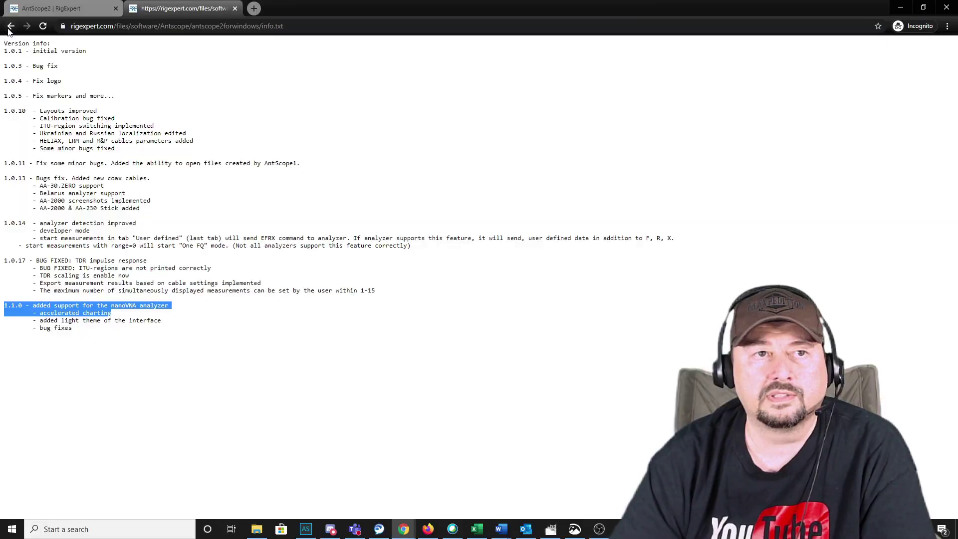
{"action": "left_click", "coordinate": [17, 43]}
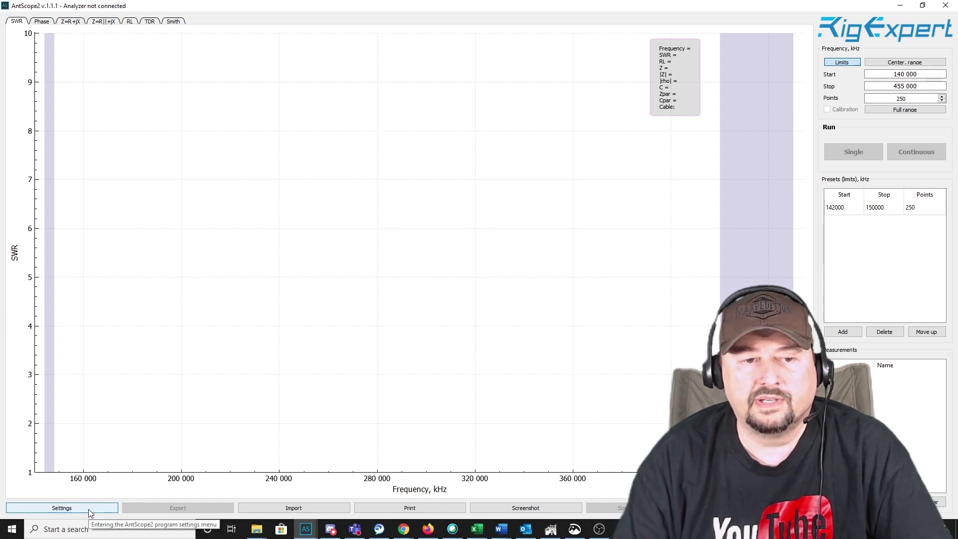
{"action": "left_click", "coordinate": [61, 508]}
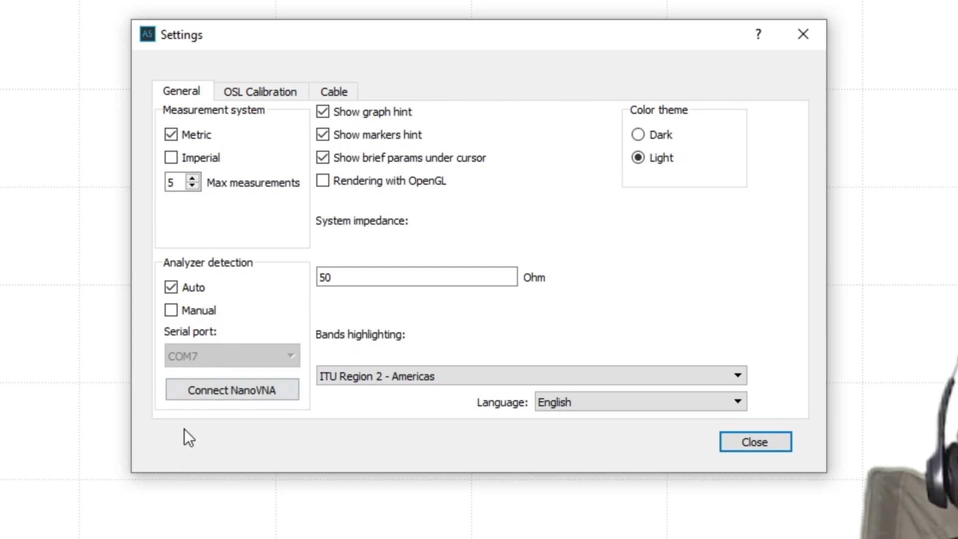
Connect the NanoVNA analyzer from the Settings General tab
{"action": "left_click", "coordinate": [231, 391]}
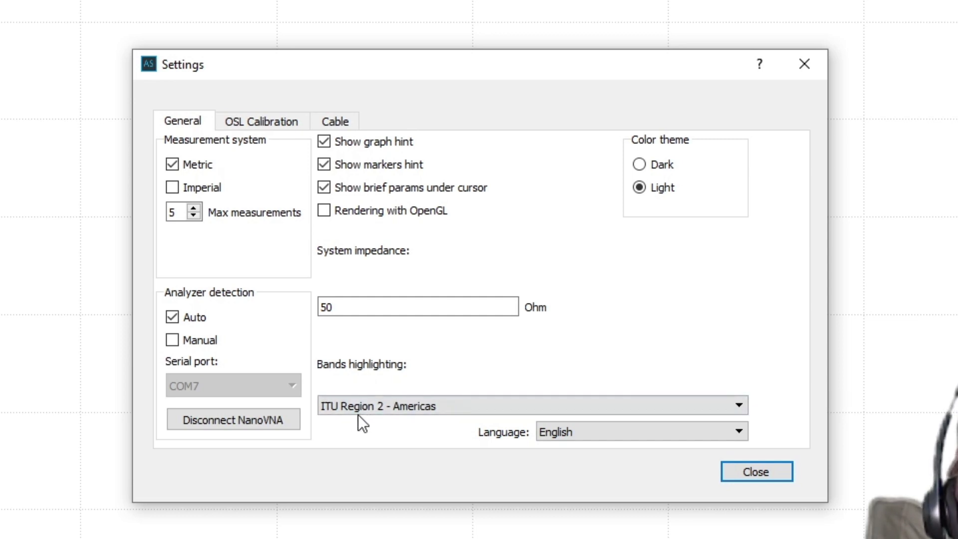
{"action": "left_click", "coordinate": [741, 411]}
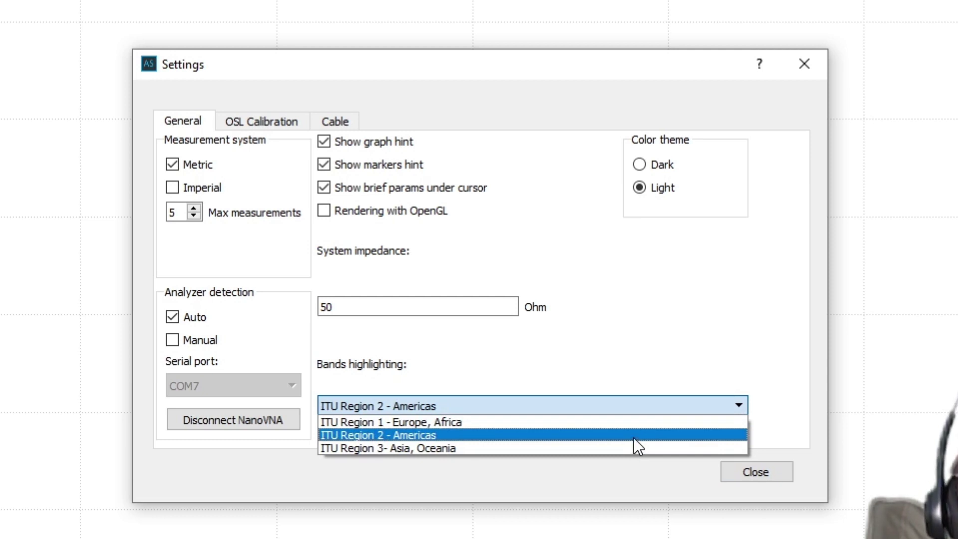
{"action": "left_click", "coordinate": [633, 436]}
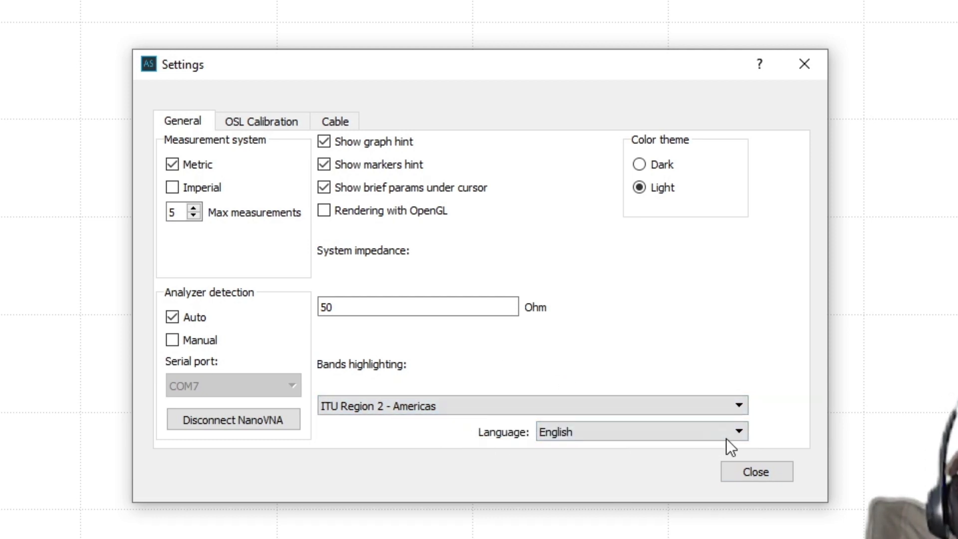
{"action": "left_click", "coordinate": [738, 432]}
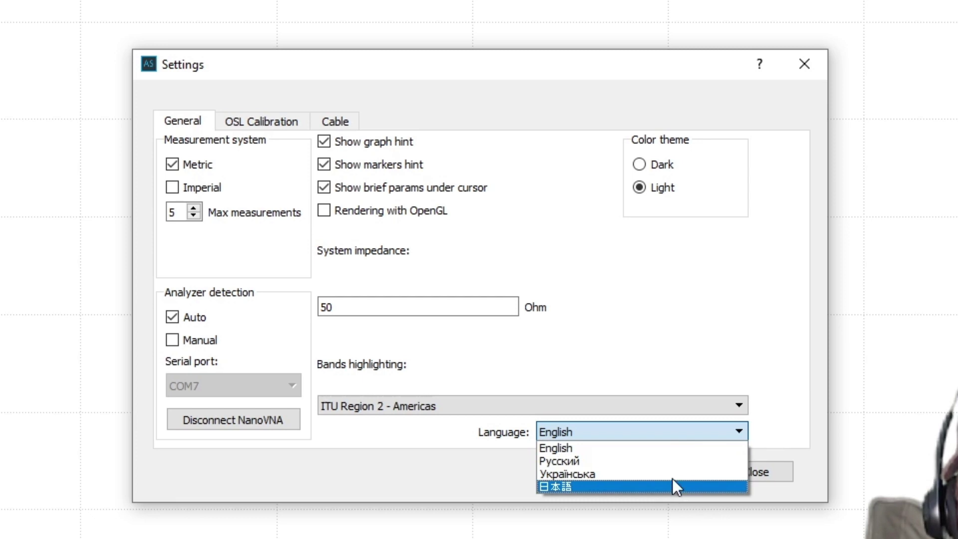
{"action": "left_click", "coordinate": [672, 449]}
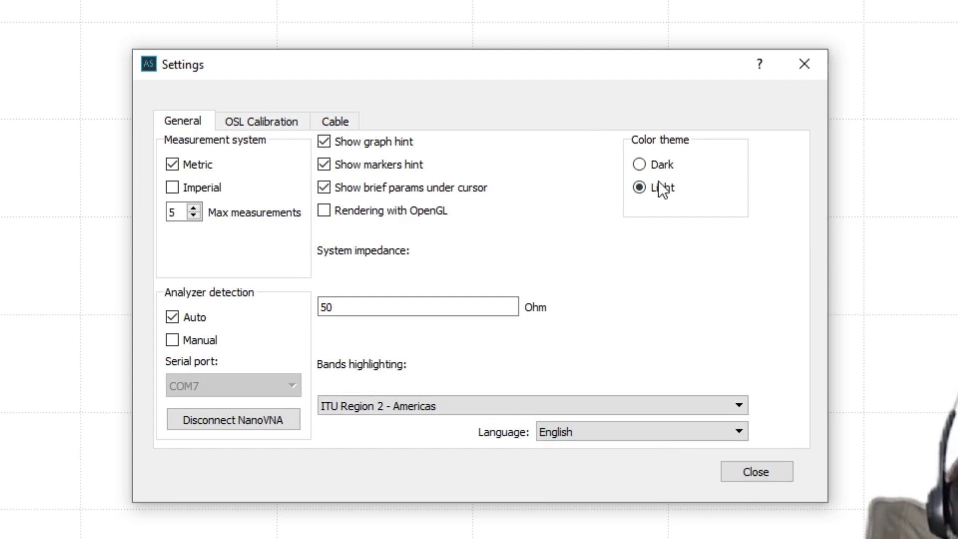
{"action": "left_click", "coordinate": [639, 164]}
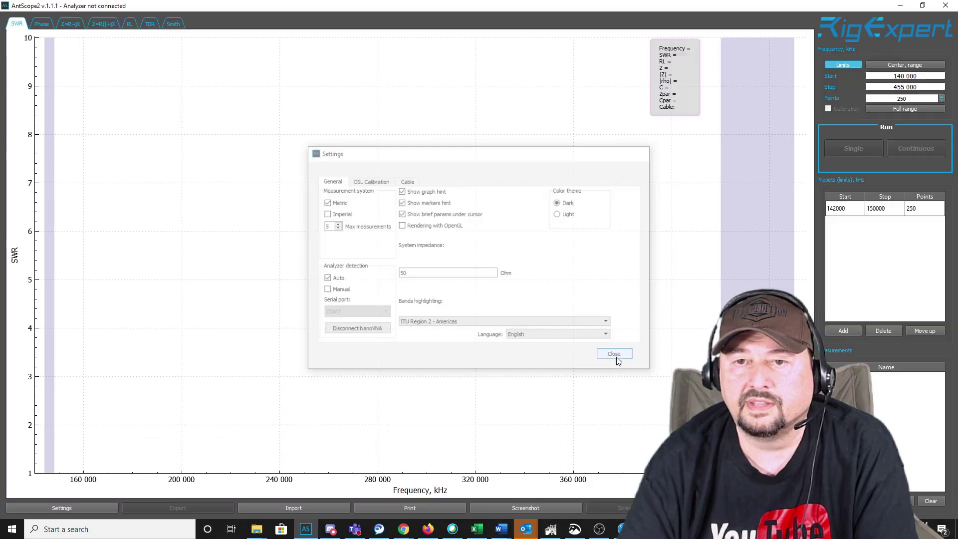
{"action": "left_click", "coordinate": [753, 469]}
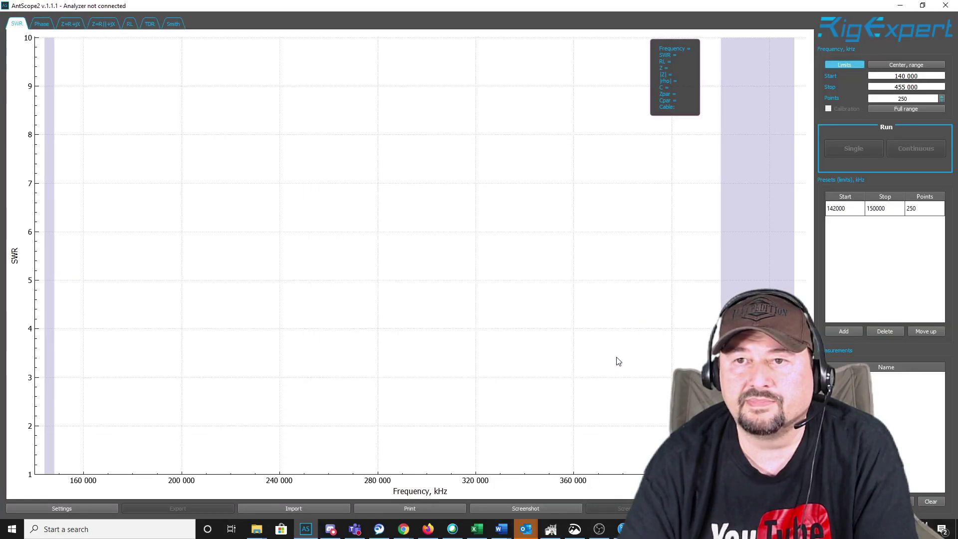
{"action": "left_click", "coordinate": [27, 511]}
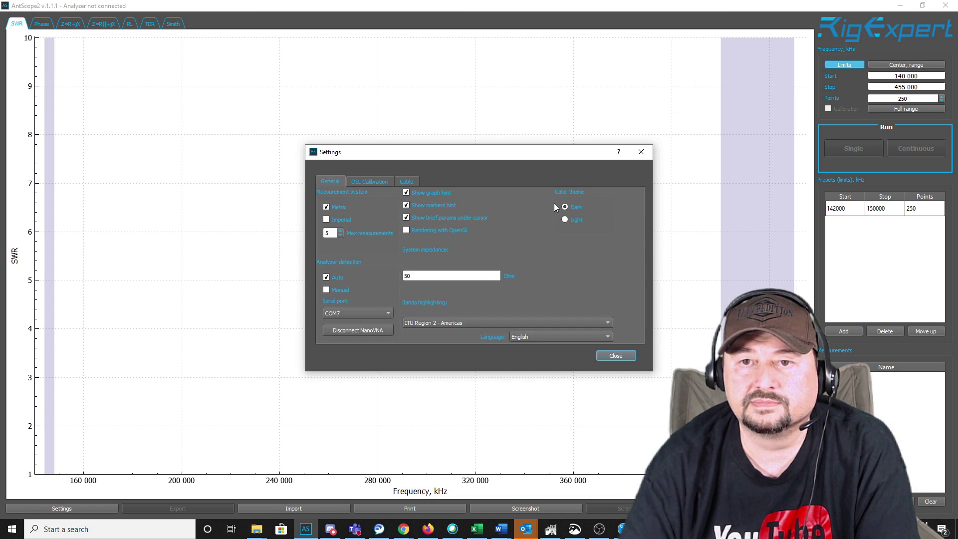
{"action": "left_click", "coordinate": [577, 221]}
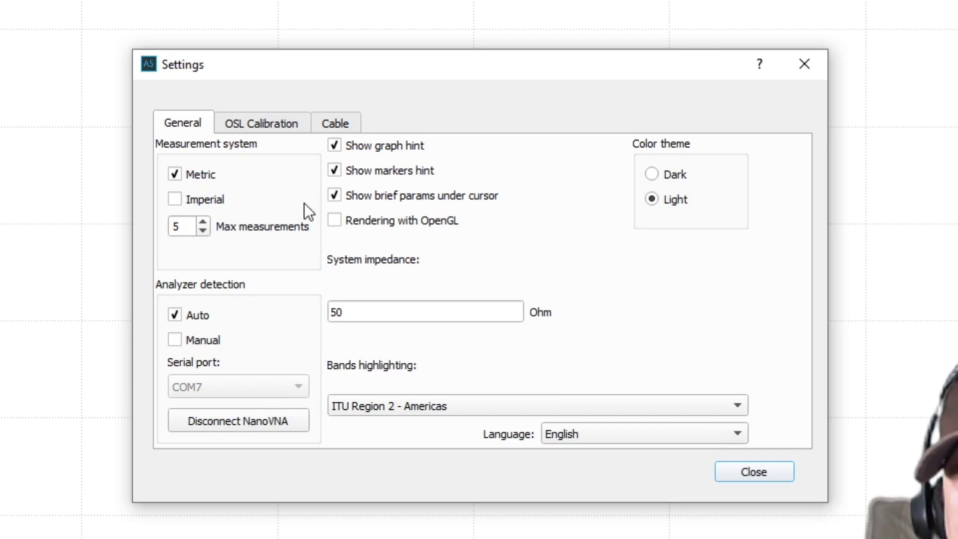
Start the OSL Calibration wizard at 500 points so it prompts for the OPEN standard
{"action": "left_click", "coordinate": [265, 123]}
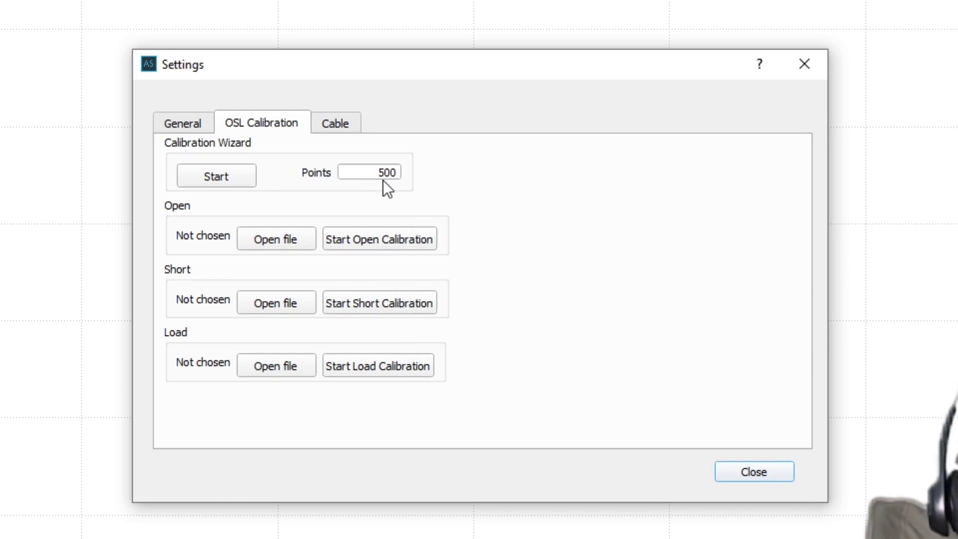
{"action": "left_click", "coordinate": [226, 175]}
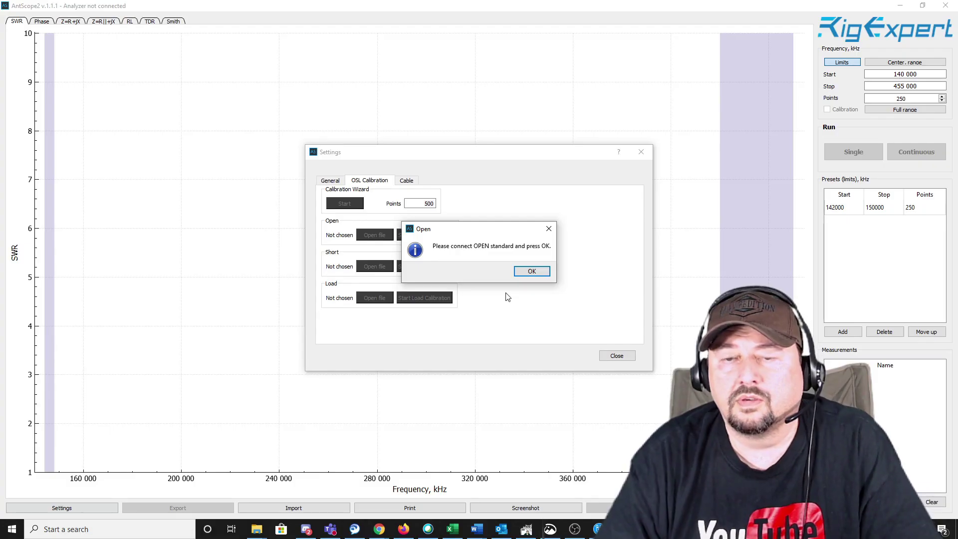
{"action": "left_click", "coordinate": [528, 272]}
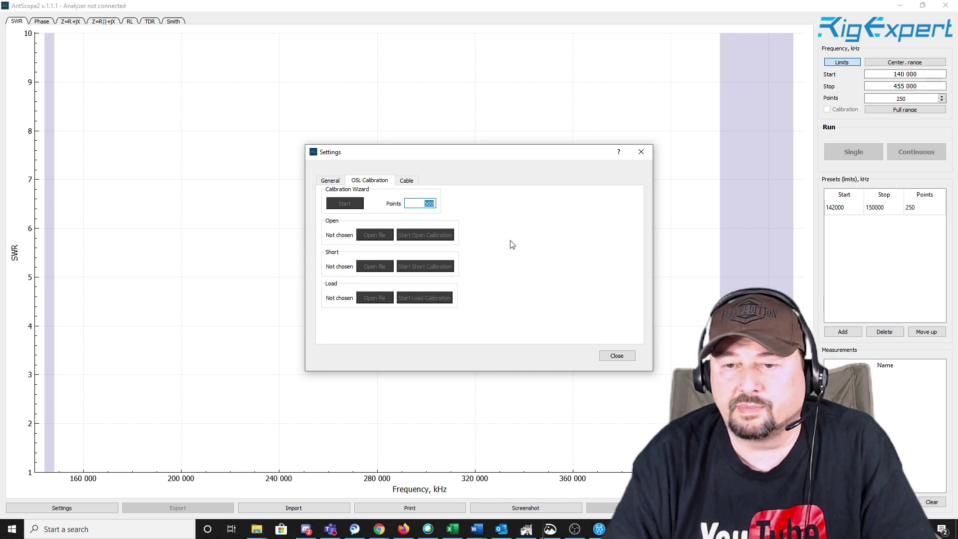
{"action": "left_click", "coordinate": [619, 358]}
{"action": "left_click", "coordinate": [37, 507]}
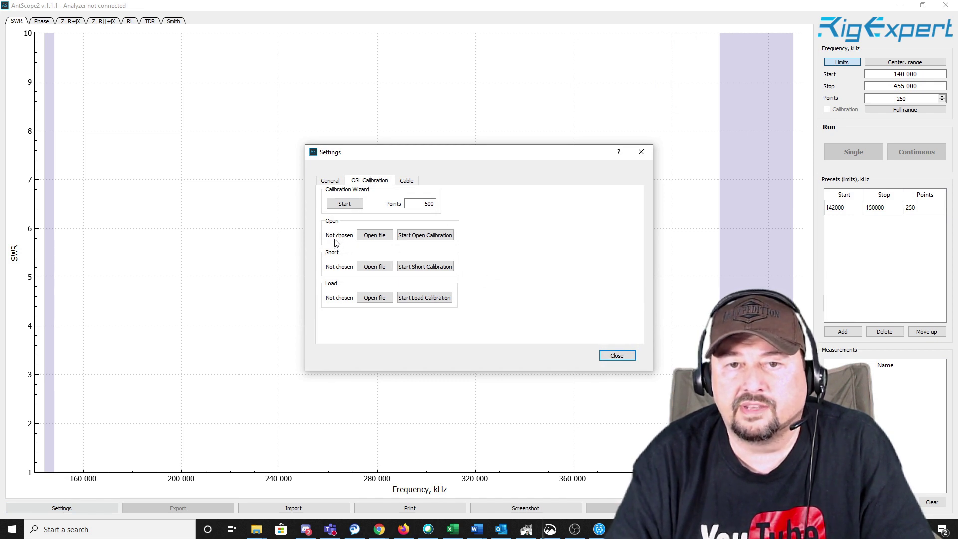
{"action": "left_click", "coordinate": [434, 240]}
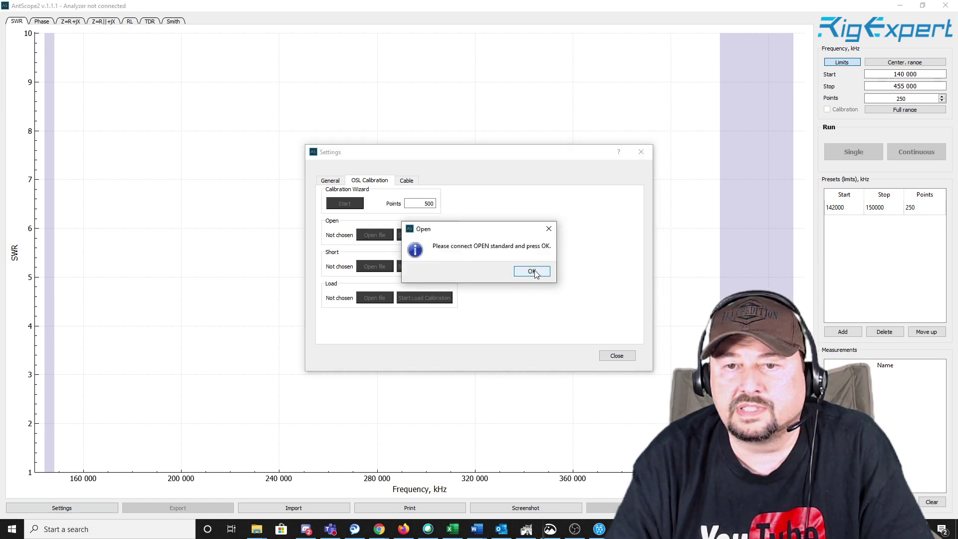
{"action": "left_click", "coordinate": [533, 272]}
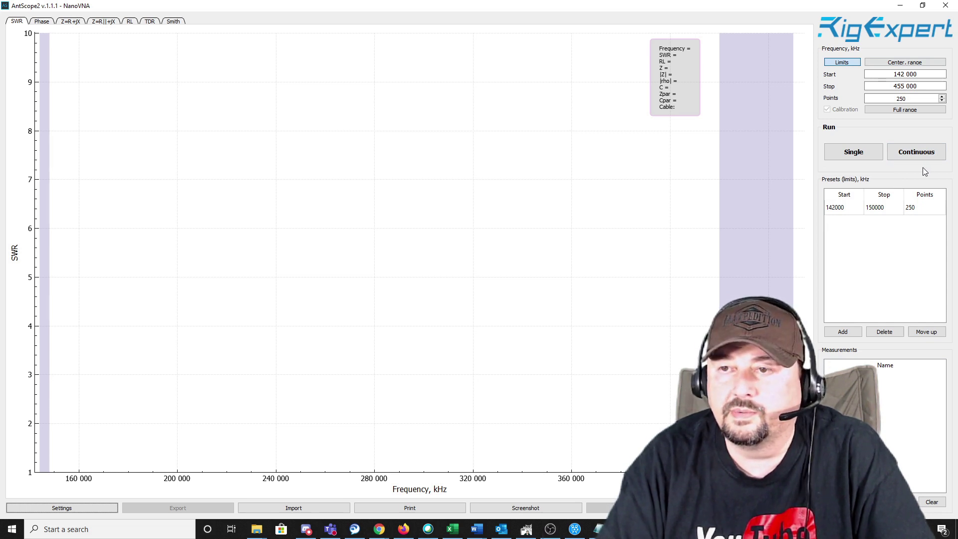
Run a single SWR sweep across 142 000–455 000 kHz
{"action": "left_click", "coordinate": [859, 153]}
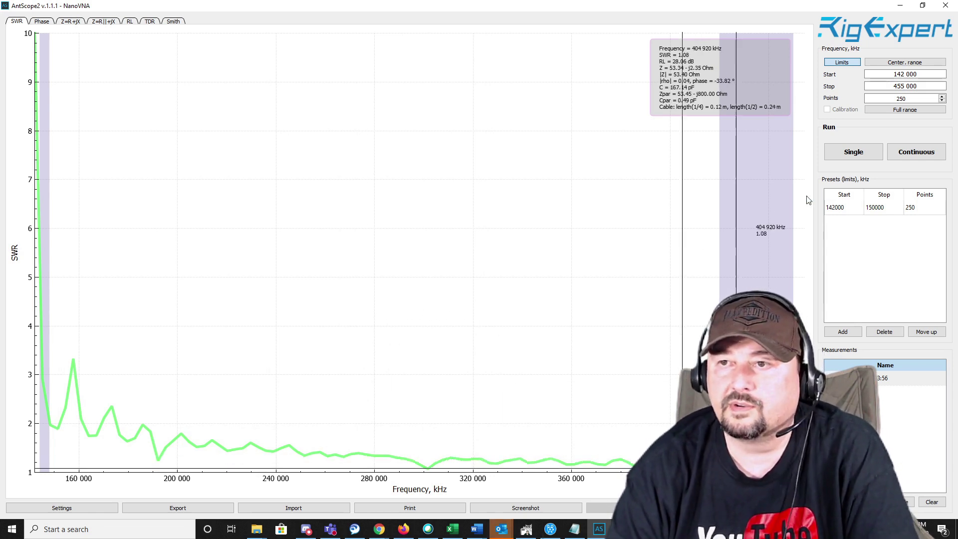
Select the 455 000 kHz Stop frequency value to replace it with 150 000
{"action": "double_click", "coordinate": [900, 87]}
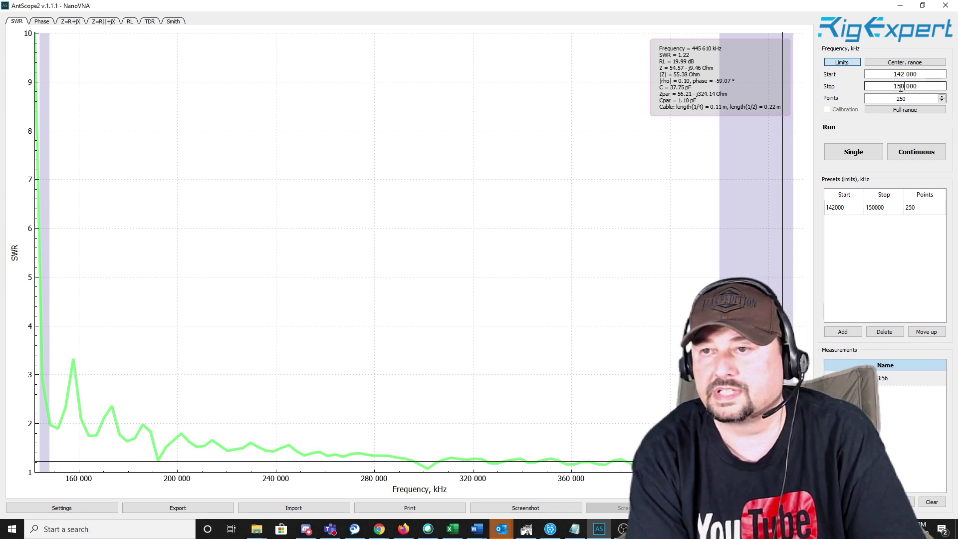
Apply the 150 000 kHz stop frequency for a 142 000–150 000 kHz sweep
{"action": "key", "text": "Return"}
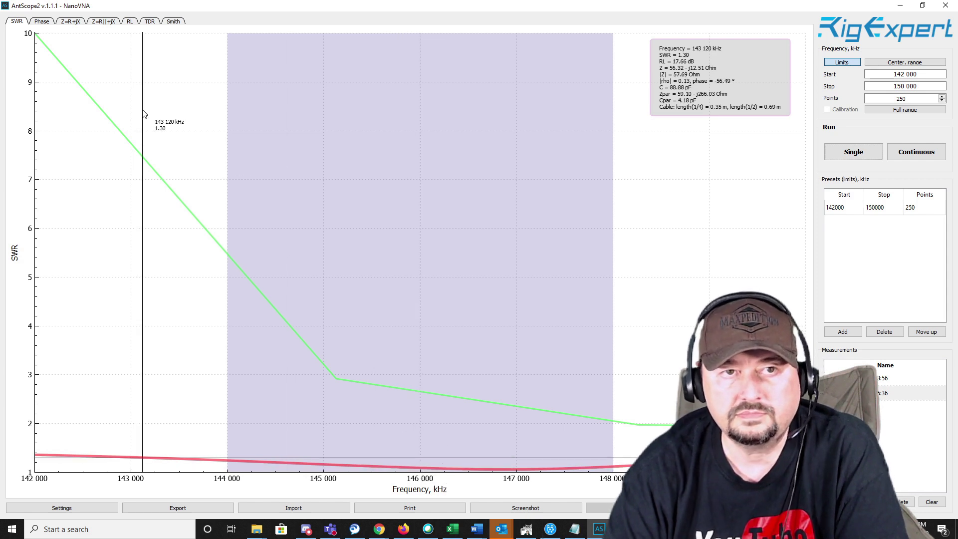
View the measurement as Phase, Z=R+jX, Z=R||+jX, RL, TDR and Smith chart, then return to SWR
{"action": "left_click", "coordinate": [39, 22]}
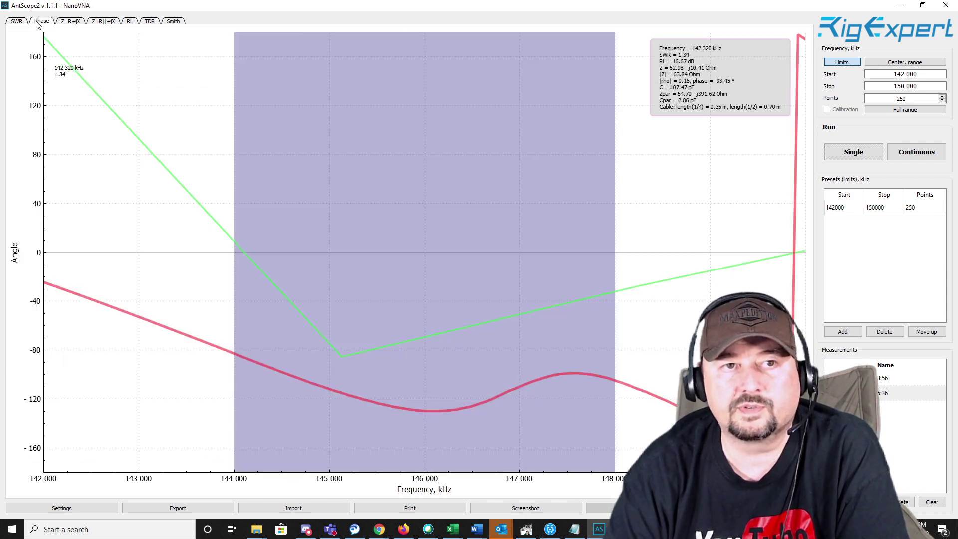
{"action": "left_click", "coordinate": [68, 23]}
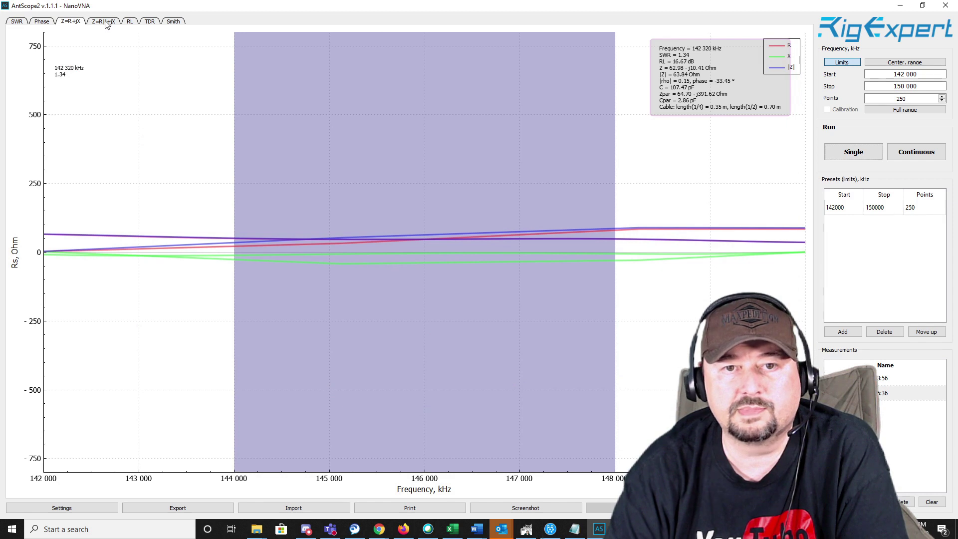
{"action": "left_click", "coordinate": [106, 23]}
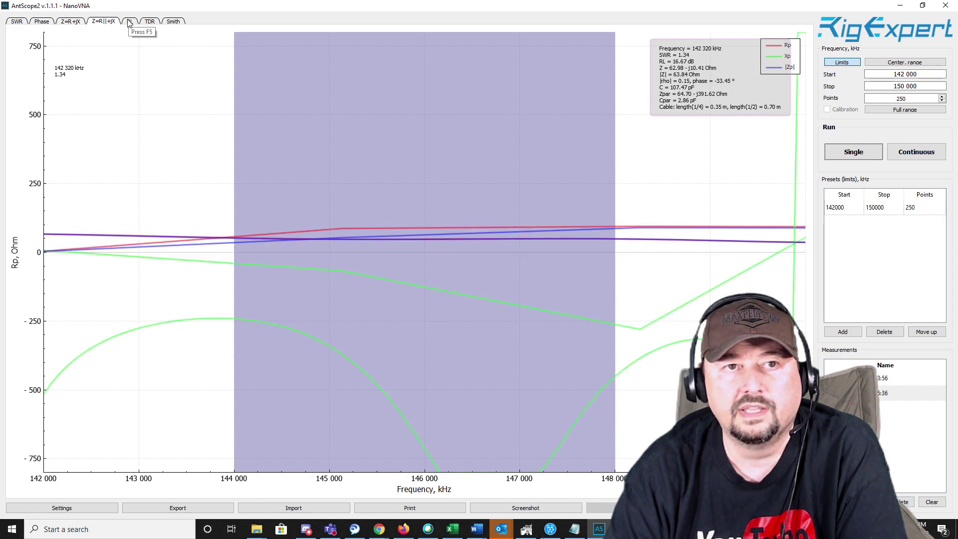
{"action": "left_click", "coordinate": [129, 22]}
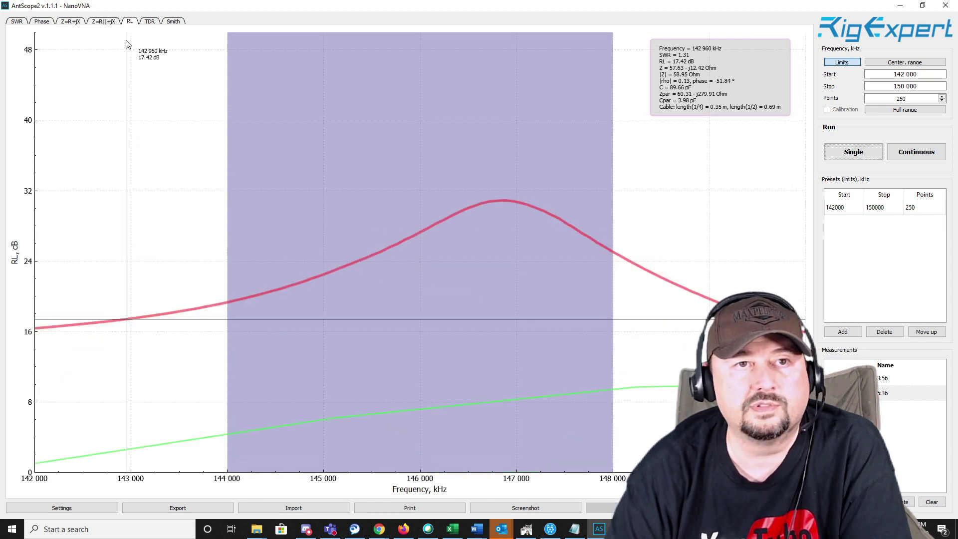
{"action": "left_click", "coordinate": [152, 25]}
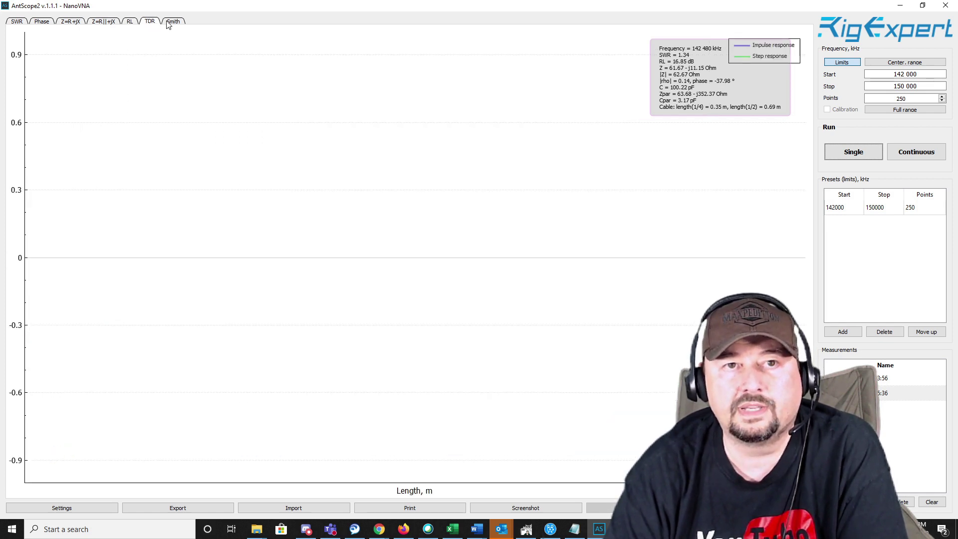
{"action": "left_click", "coordinate": [173, 22]}
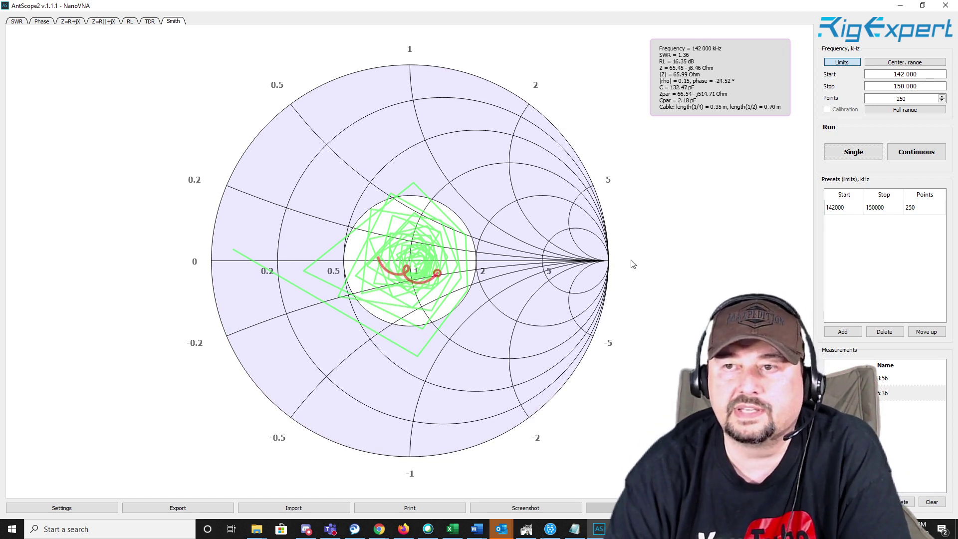
{"action": "left_click", "coordinate": [14, 22]}
Set the sweep to 400 000–455 000 kHz and run a single sweep of the 440 band
{"action": "left_click", "coordinate": [900, 74]}
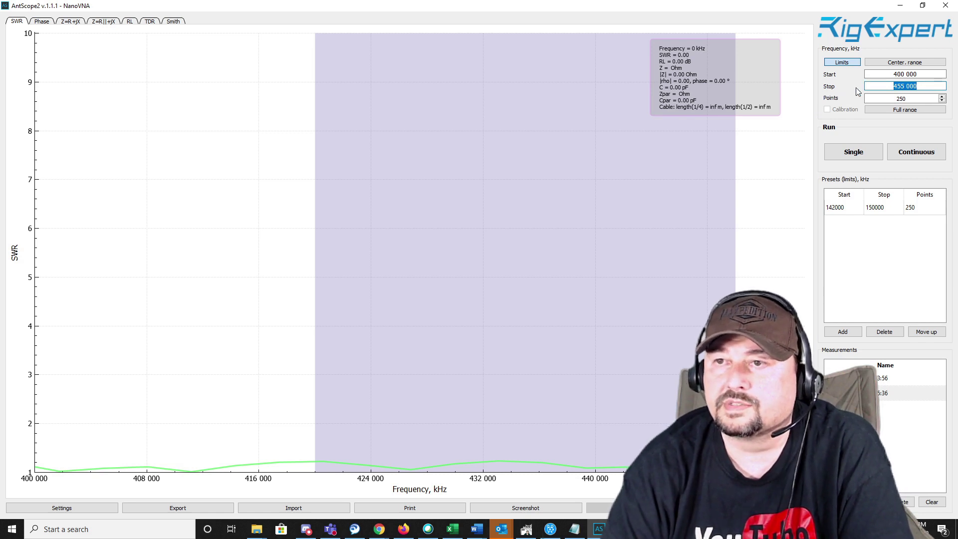
{"action": "left_click", "coordinate": [851, 150]}
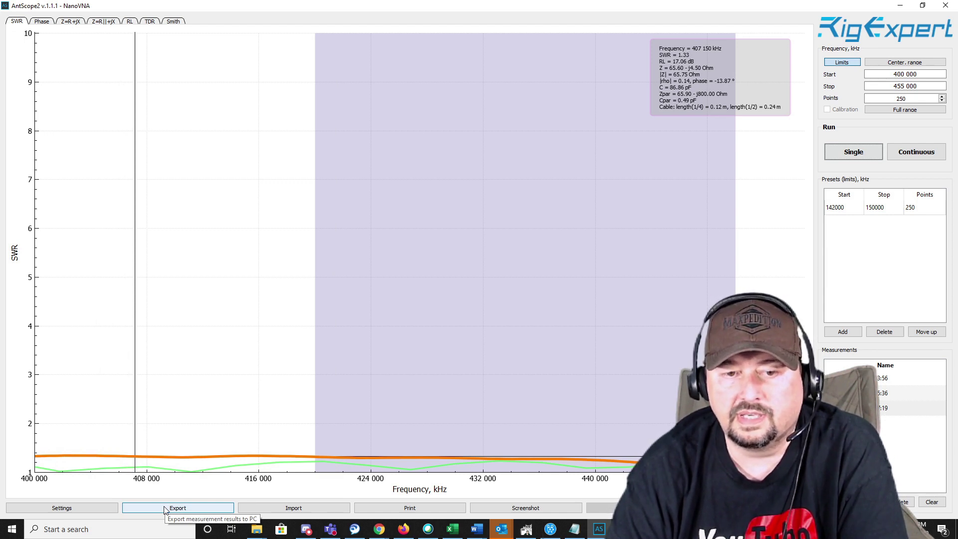
Check the available export formats, then save the 440 band SWR graph as a PNG screenshot
{"action": "left_click", "coordinate": [165, 508]}
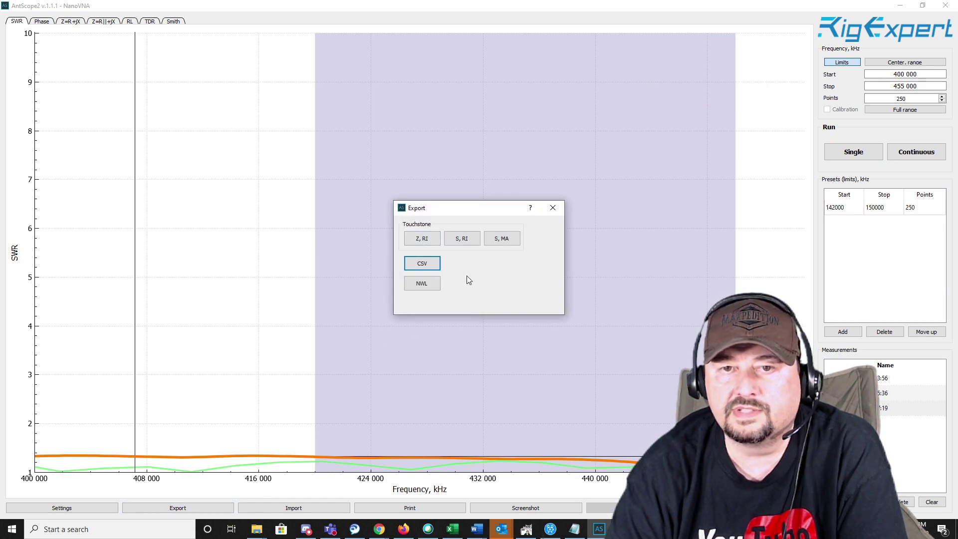
{"action": "left_click", "coordinate": [552, 210]}
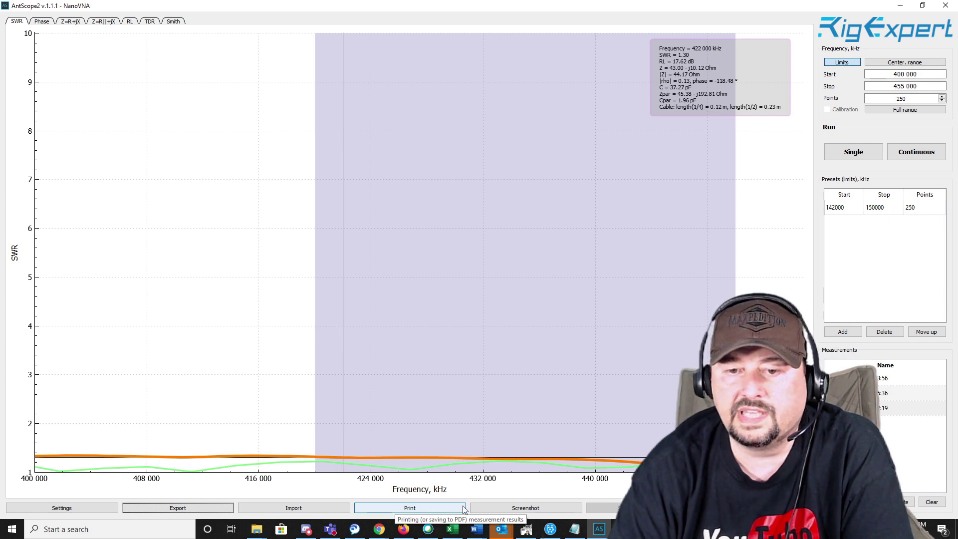
{"action": "left_click", "coordinate": [564, 508]}
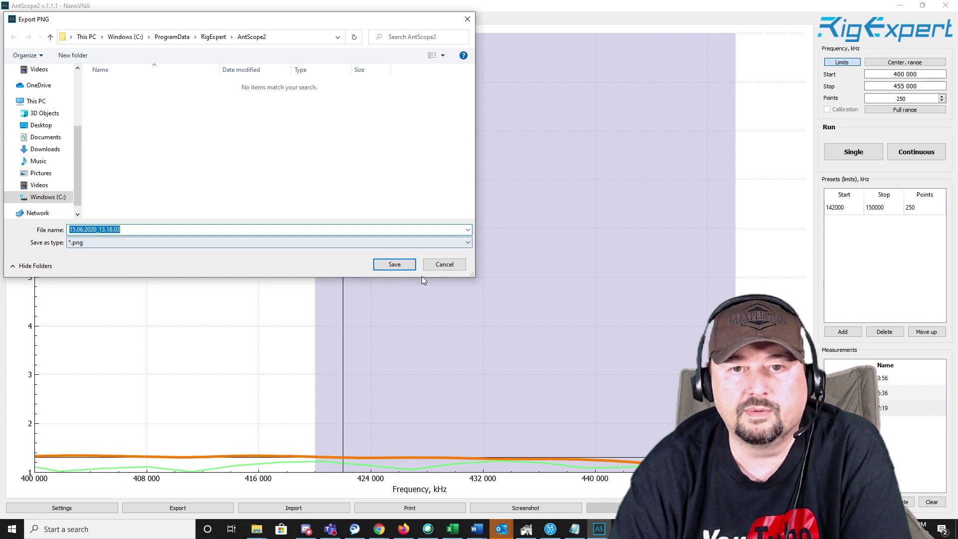
{"action": "left_click", "coordinate": [408, 266]}
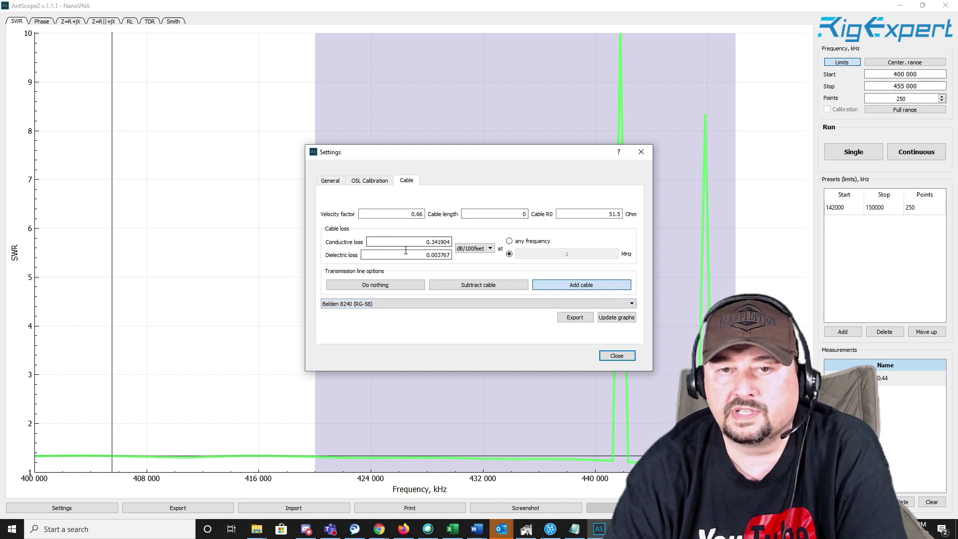
Add an Ideal 50-Ohm cable of length 50 to the measurement and close Settings
{"action": "left_click", "coordinate": [632, 304]}
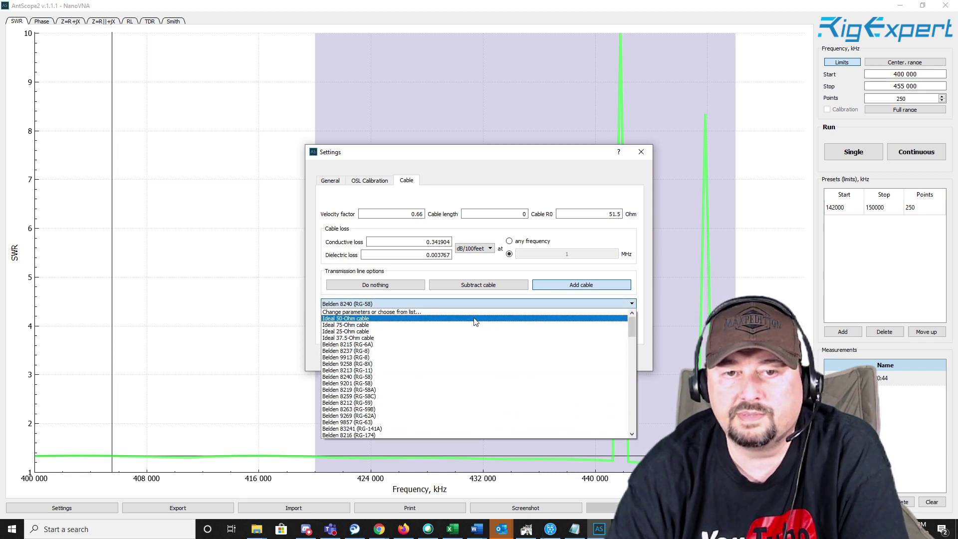
{"action": "left_click", "coordinate": [437, 320]}
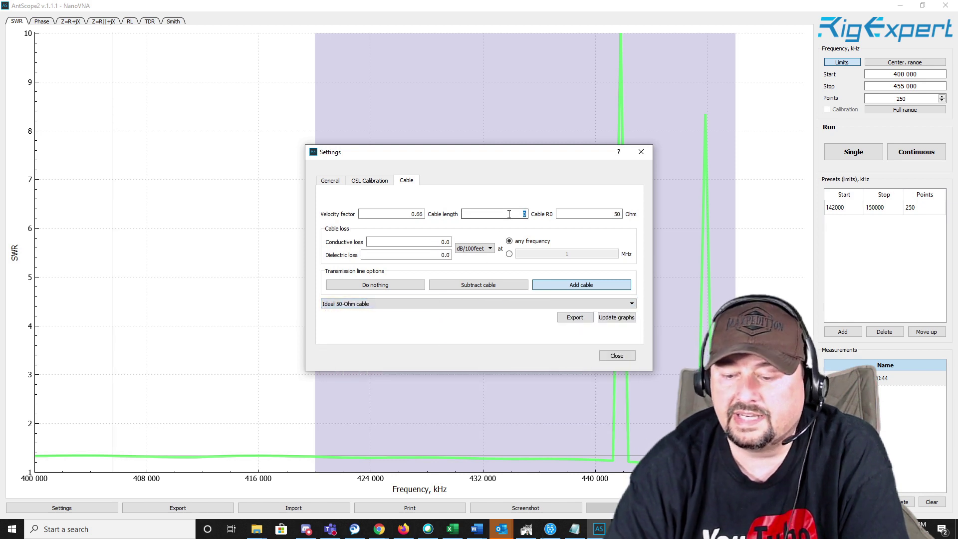
{"action": "type", "text": "50"}
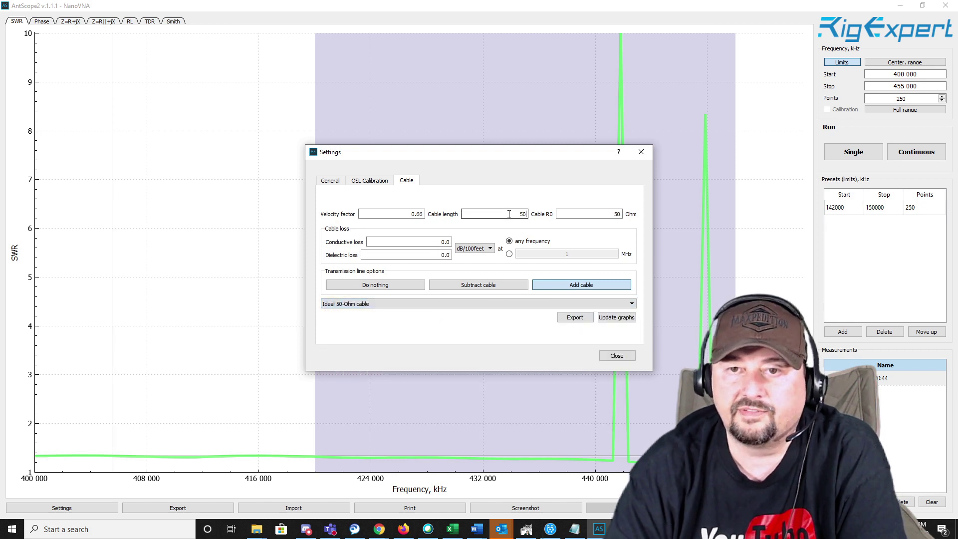
{"action": "left_click", "coordinate": [604, 286]}
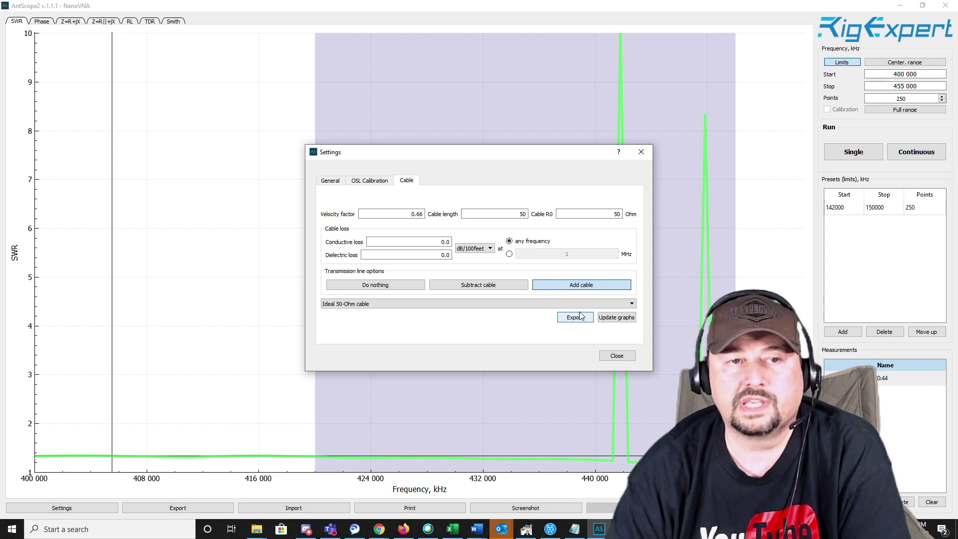
{"action": "left_click", "coordinate": [621, 357]}
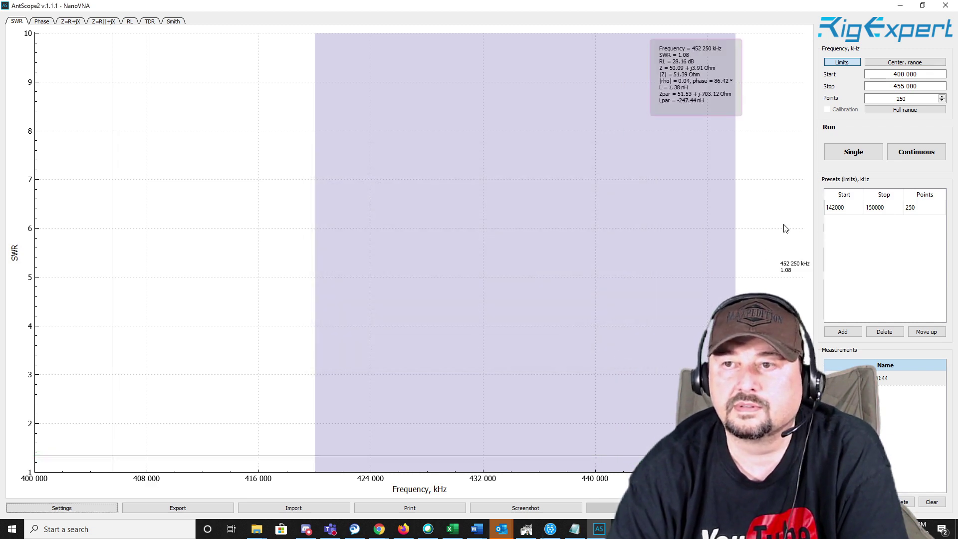
Run a second 400 000–455 000 kHz sweep with the cable, reading SWR 1.05 at 455 000 kHz
{"action": "left_click", "coordinate": [834, 155]}
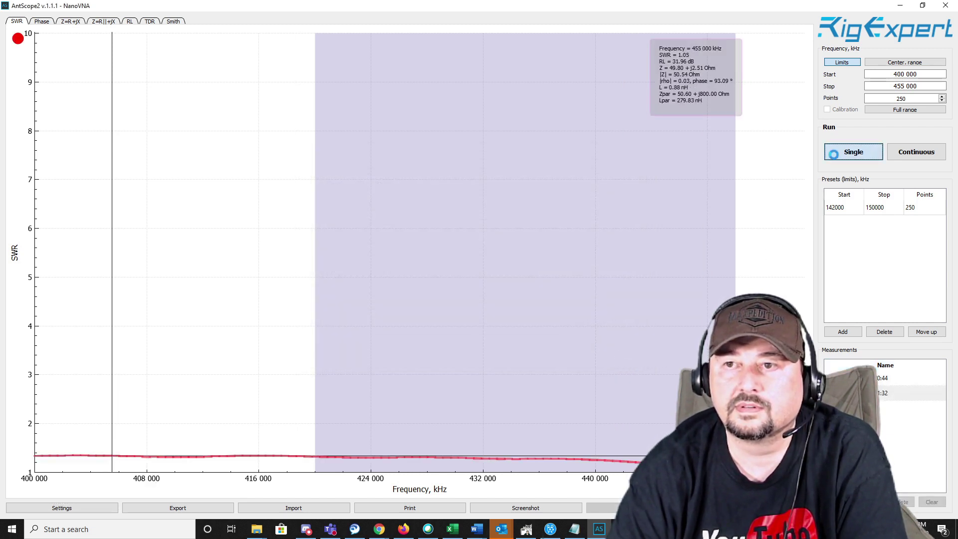